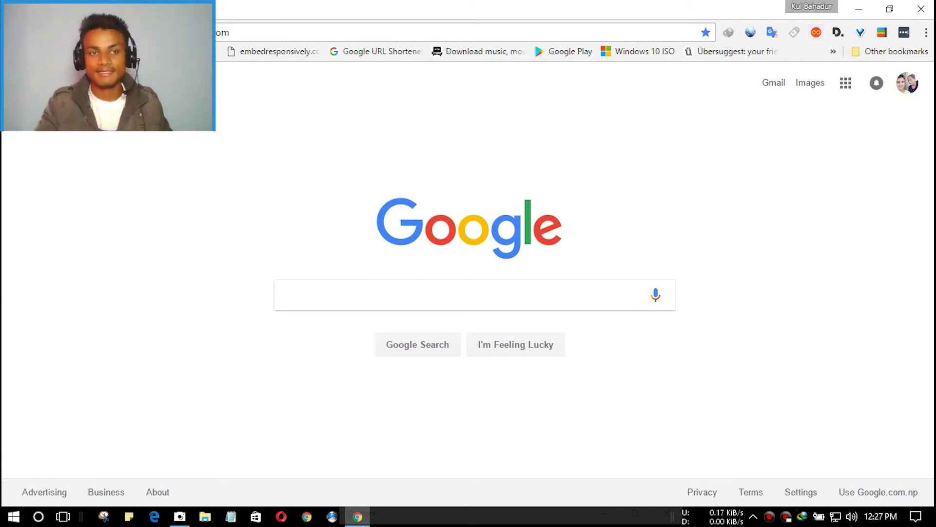
Step: Open a new tab, browse the Apps and Extensions list, then close it
key(ctrl+t)
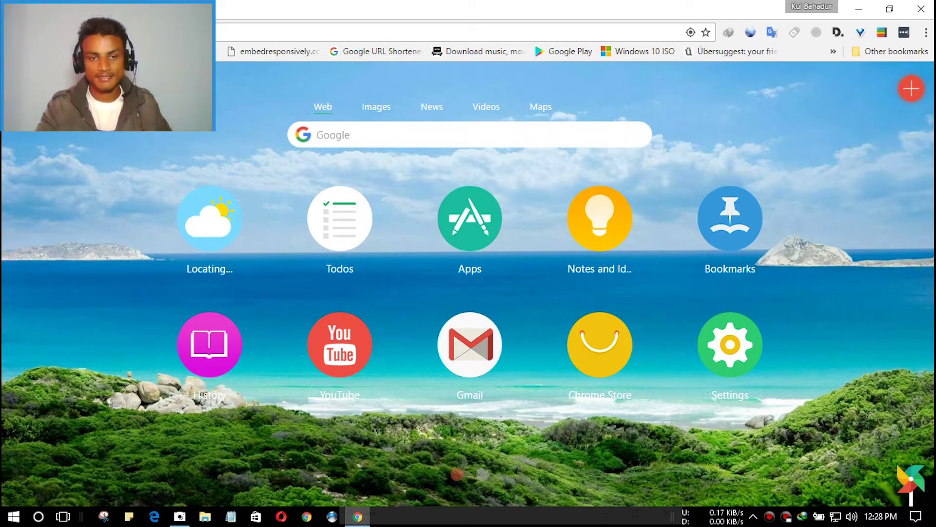
click(470, 218)
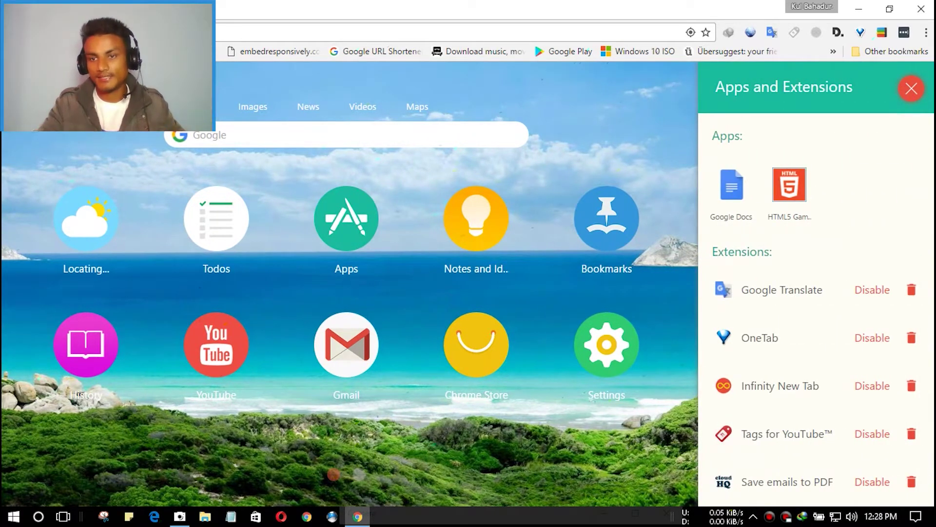
scroll(816, 307, down, 4)
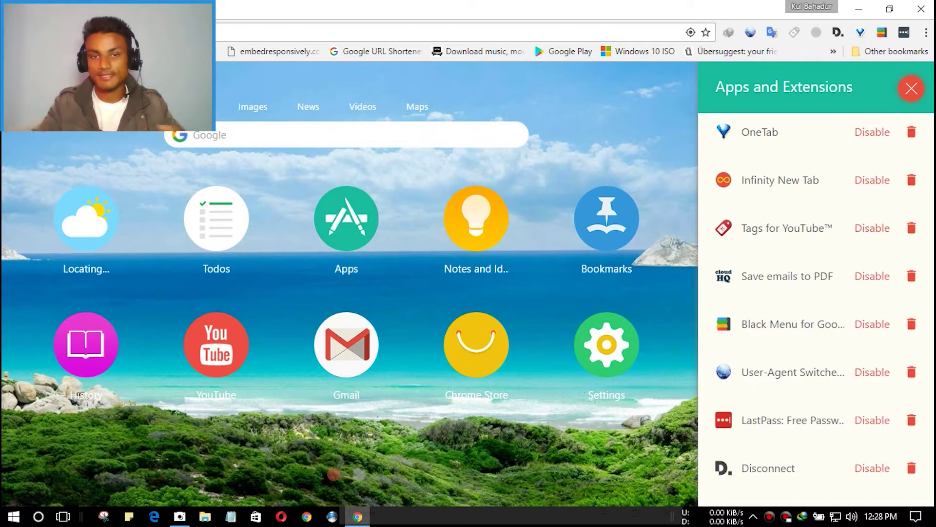
click(568, 102)
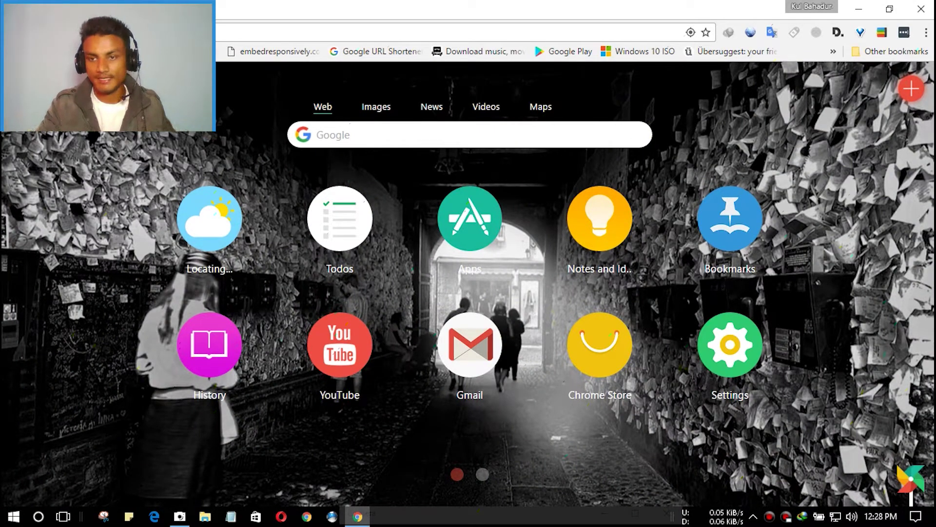
Step: Open the Infinity settings panel on its Search tab
click(730, 344)
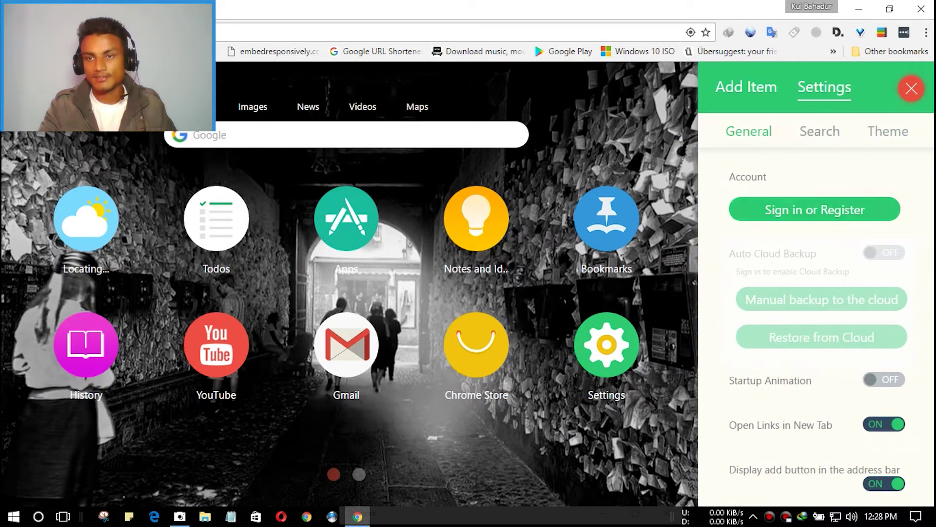
click(811, 132)
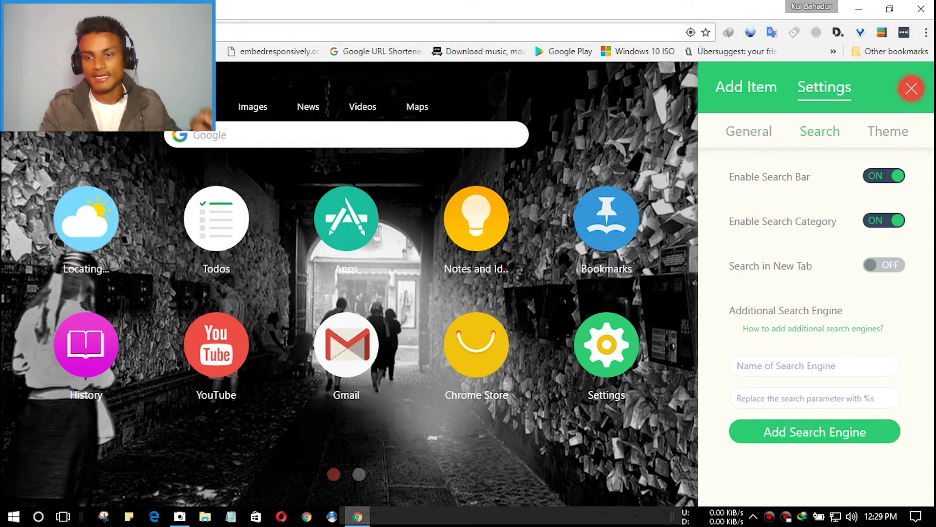
Step: In Theme settings, preview green, teal, blue, yellow, red and dark grey tile label colours
click(880, 131)
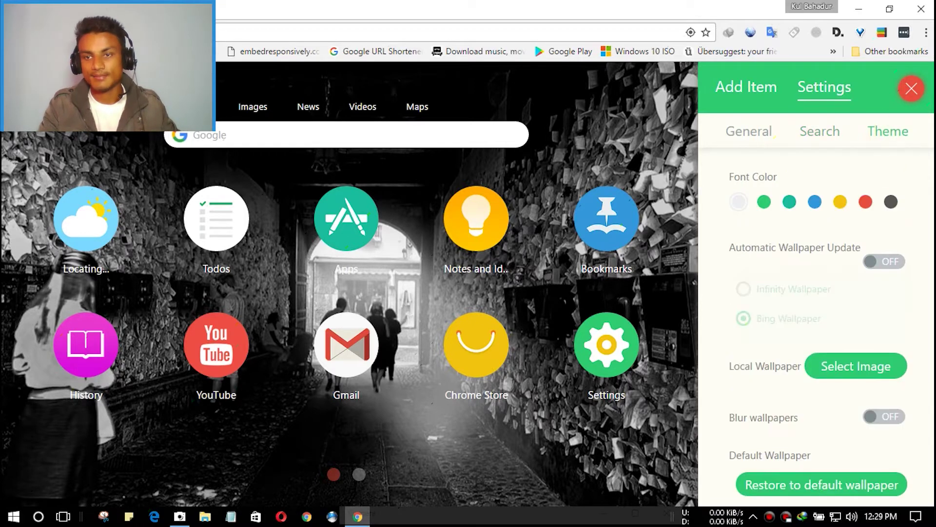
click(764, 201)
click(789, 201)
click(815, 201)
click(840, 201)
click(866, 202)
click(891, 202)
Step: Set tile labels back to white and toggle Automatic Wallpaper Update on, then off
click(790, 201)
click(764, 201)
click(740, 202)
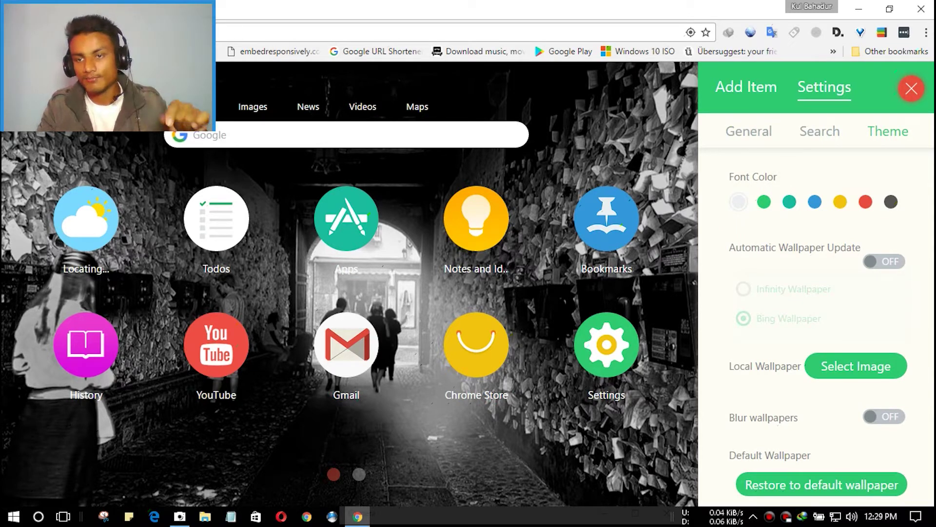
click(884, 261)
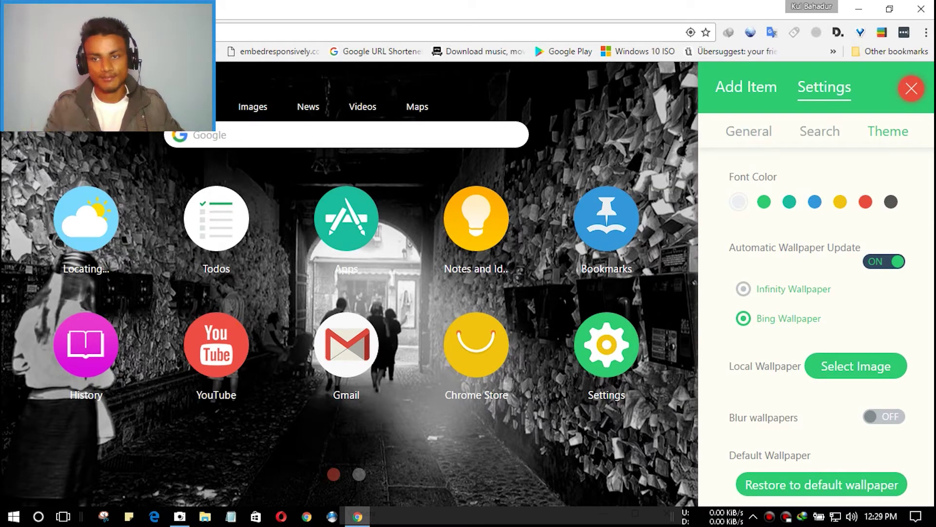
click(885, 261)
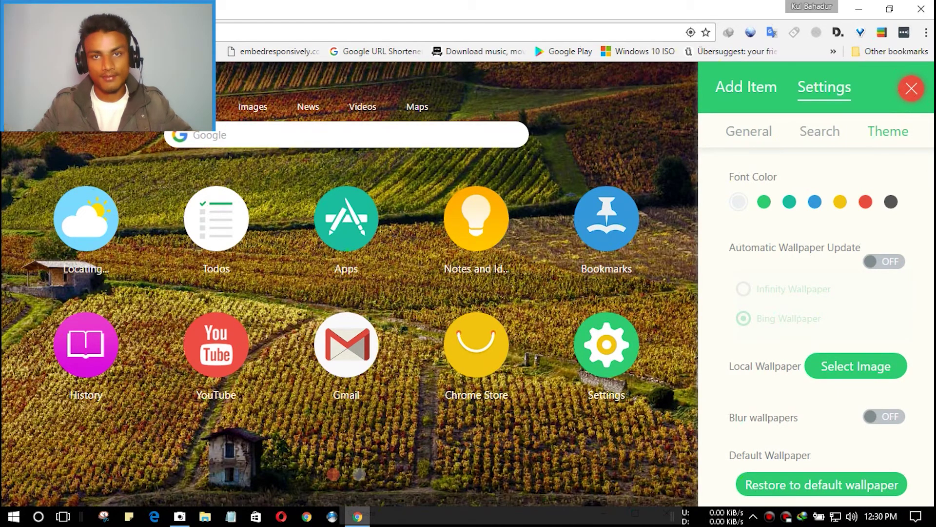
Step: Close and reopen the settings panel, returning to the Theme tab
scroll(817, 332, down, 2)
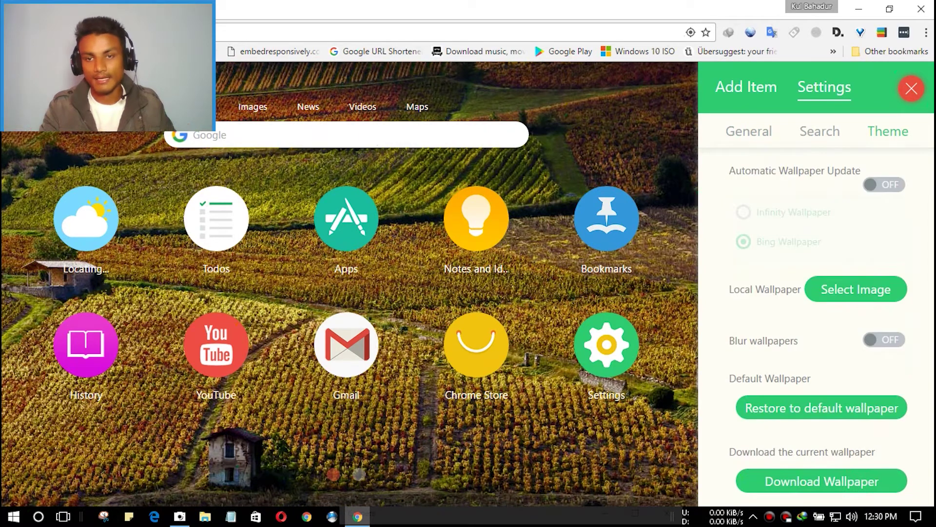
click(911, 88)
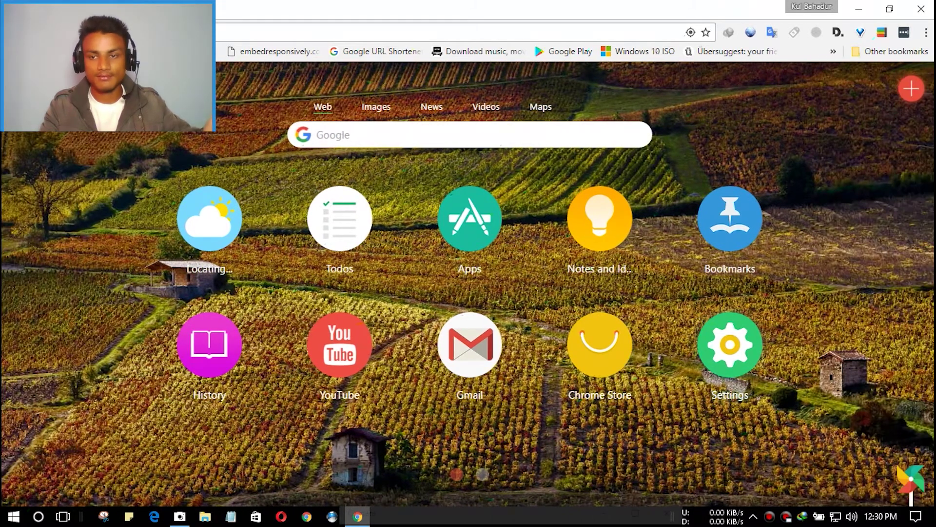
click(911, 88)
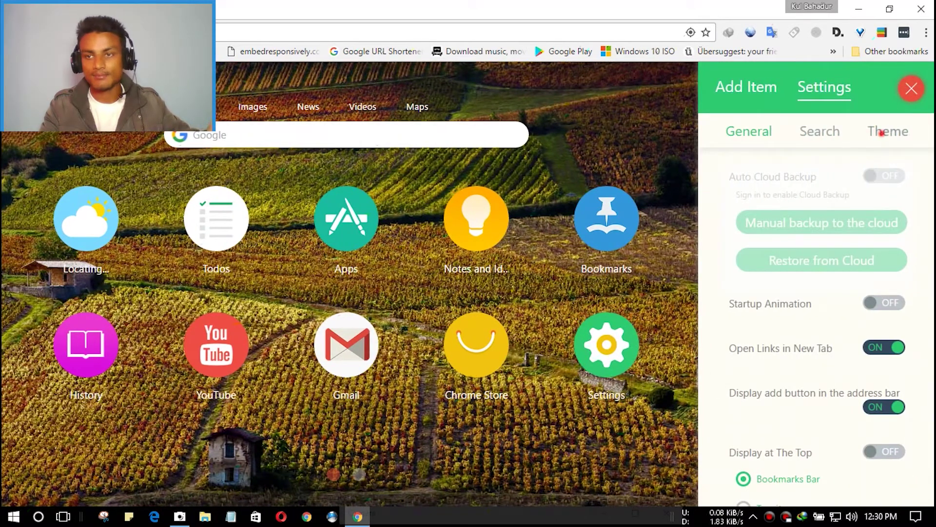
click(888, 131)
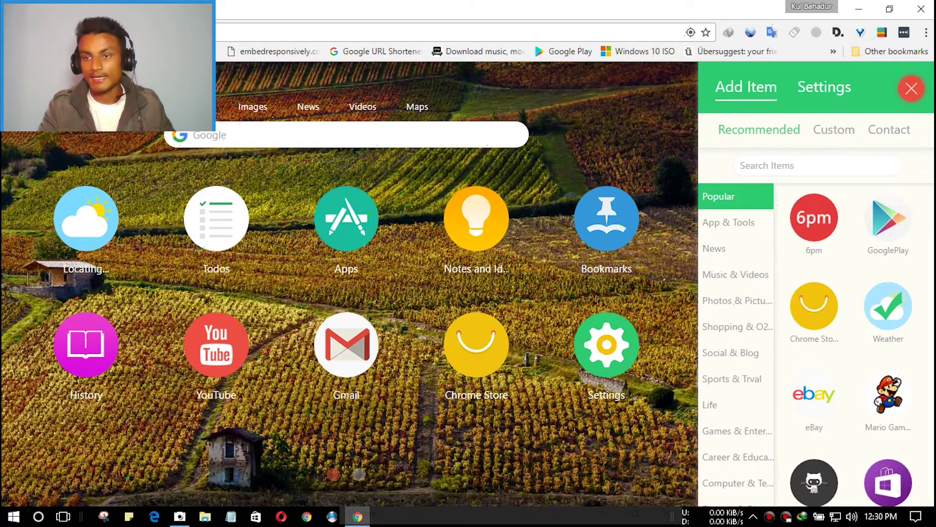
Step: Add the recommended GooglePlay tile and flip between tile pages to see it
click(889, 233)
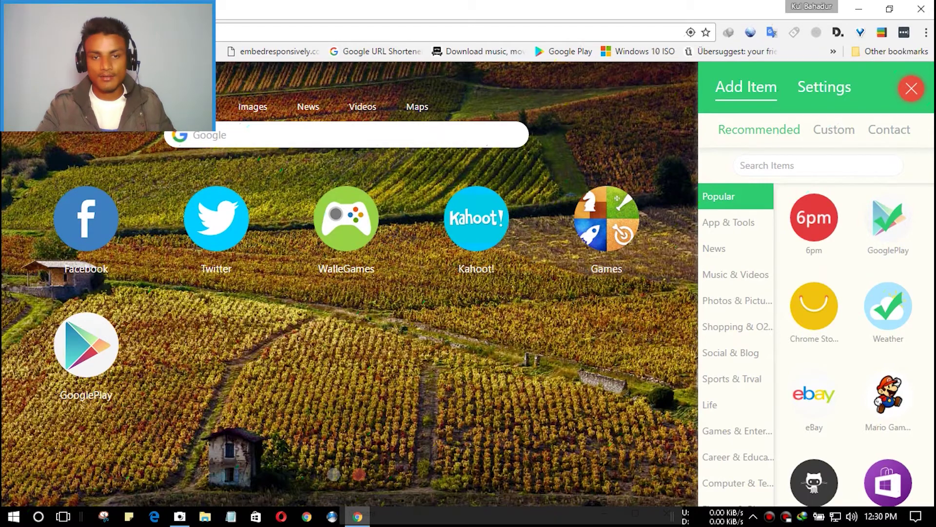
key(Escape)
scroll(468, 283, down, 1)
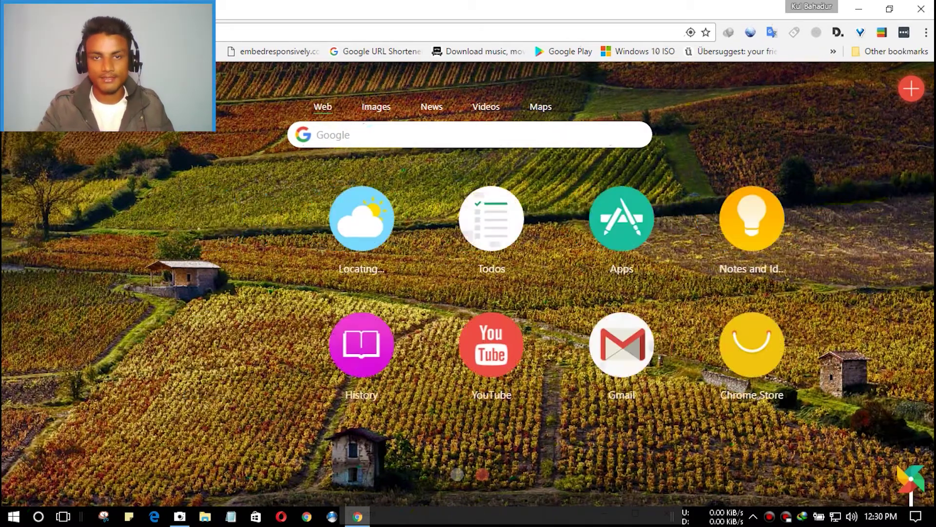
scroll(468, 283, up, 1)
scroll(468, 283, up, 1)
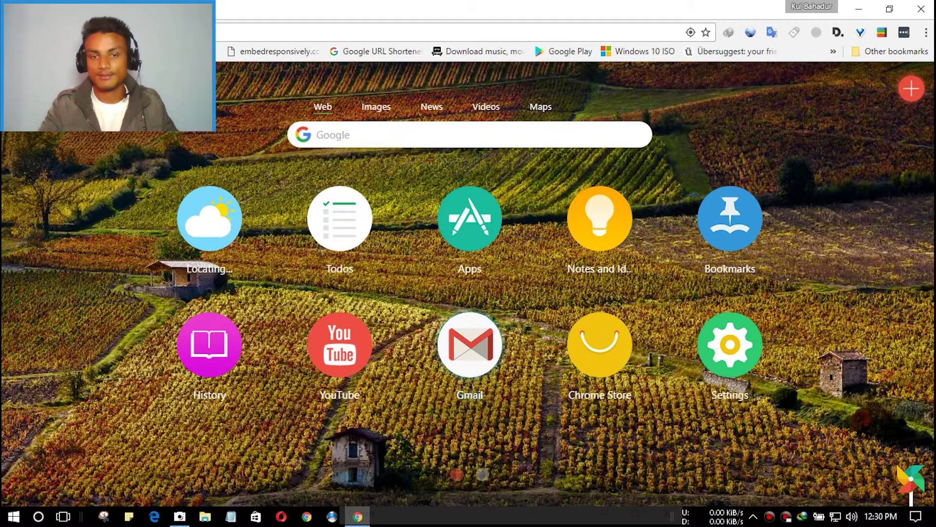
scroll(470, 292, down, 1)
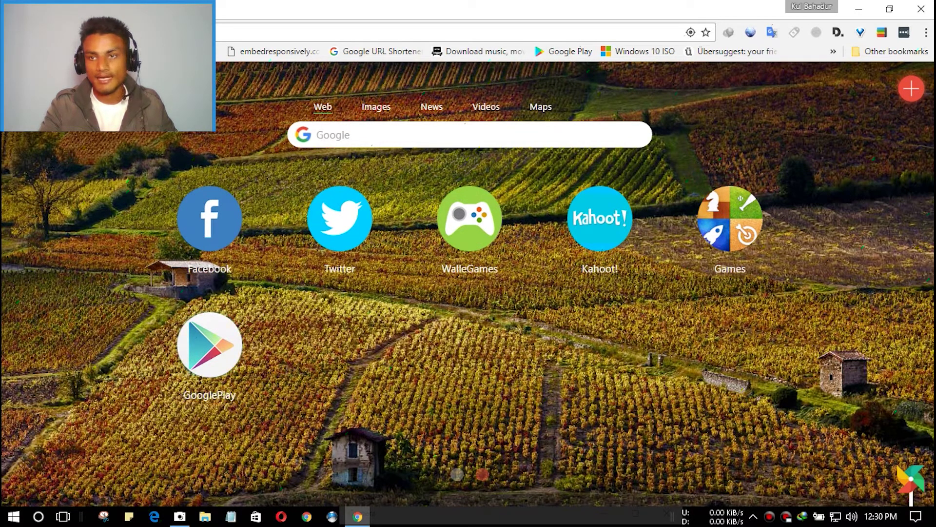
Step: Check the Infinity extension's toolbar menu, then reopen the list of sites to add
right_click(816, 33)
click(761, 132)
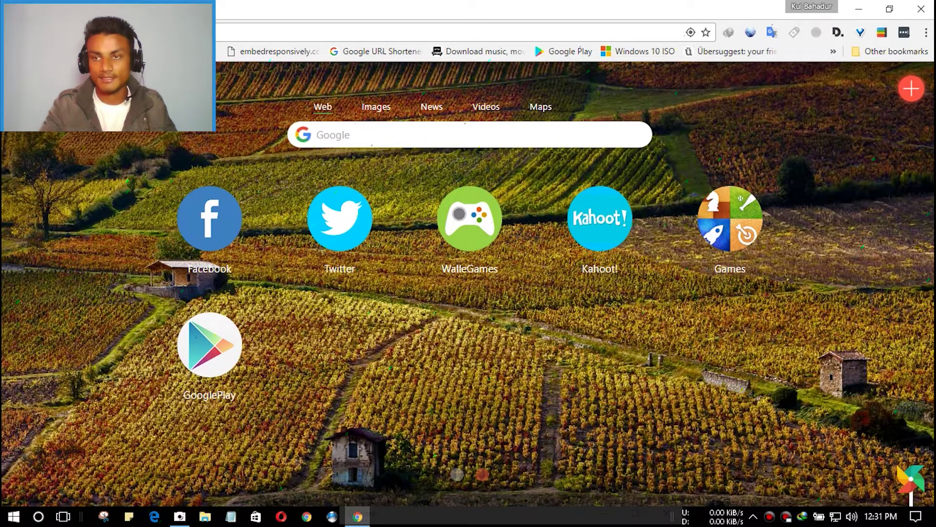
click(911, 88)
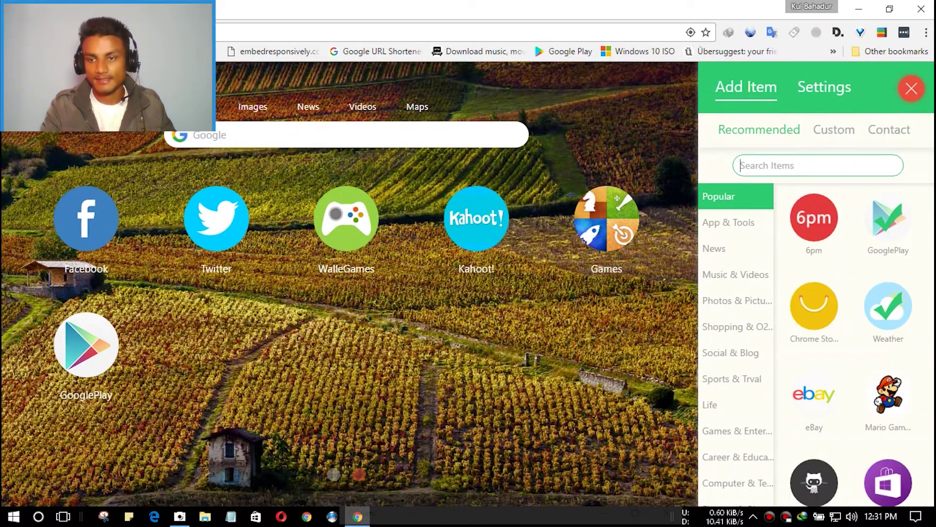
Step: Browse the App & Tools, News, Music & Videos, Shopping, Sports & Travel and Life suggestions
scroll(851, 344, down, 4)
scroll(851, 343, down, 4)
click(729, 222)
click(726, 248)
click(734, 274)
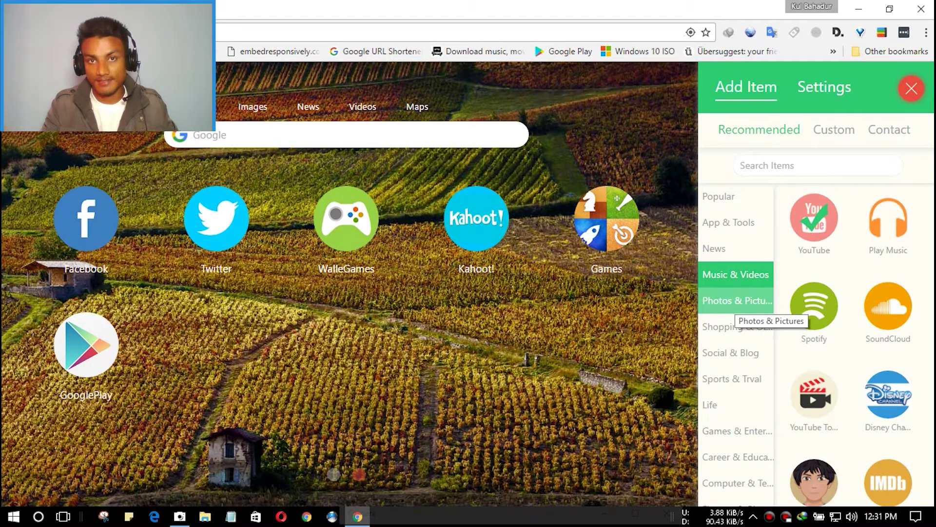
click(734, 327)
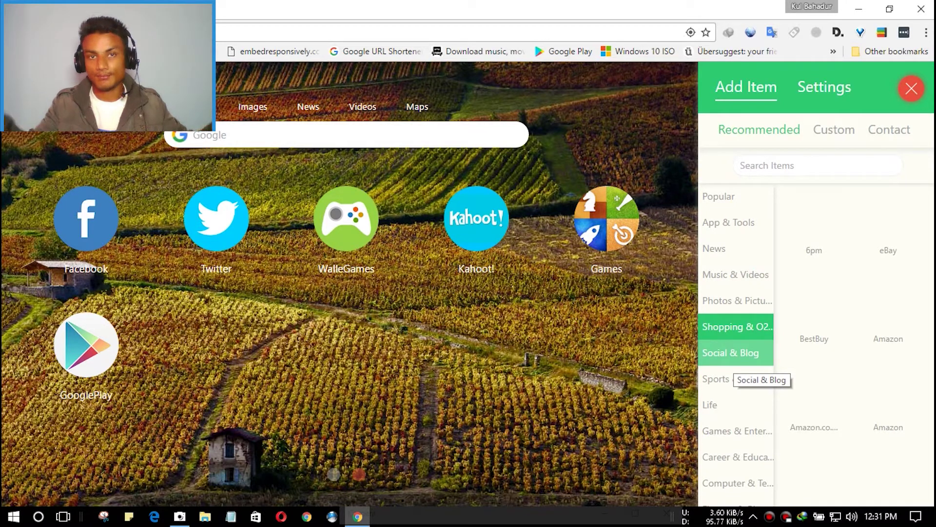
click(732, 379)
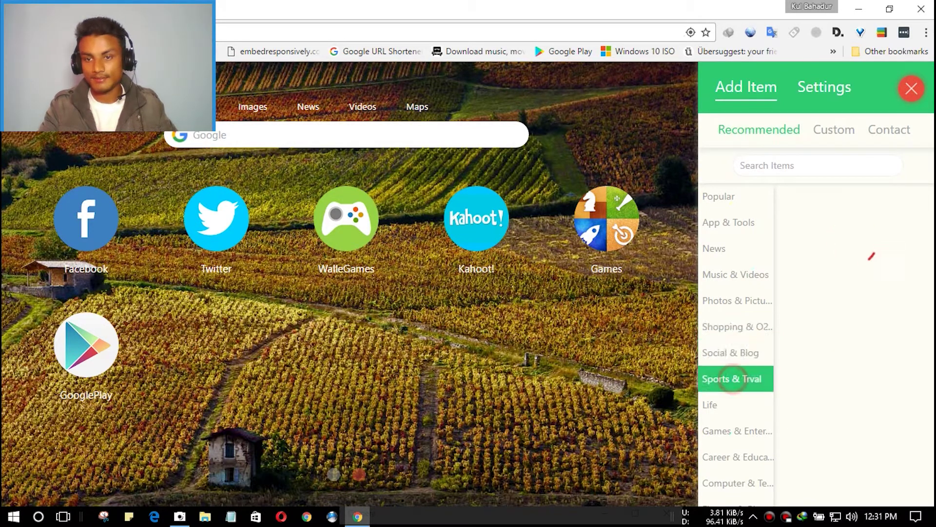
click(733, 405)
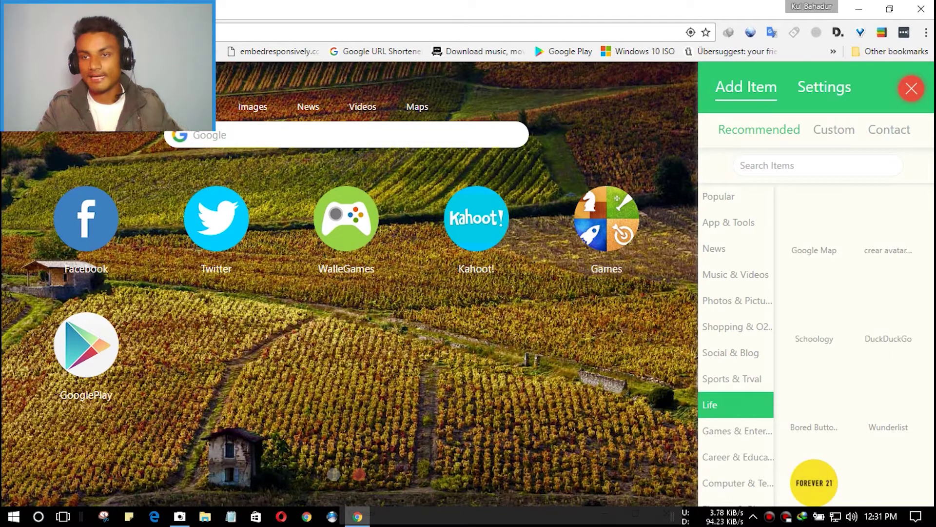
Step: Switch to the Custom form and select its URL and name fields
click(834, 129)
click(802, 170)
click(796, 202)
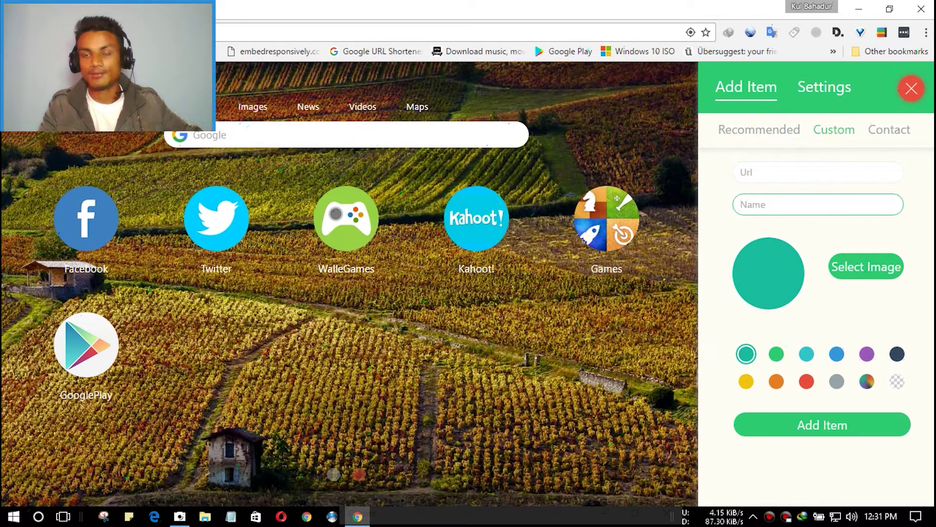
click(770, 173)
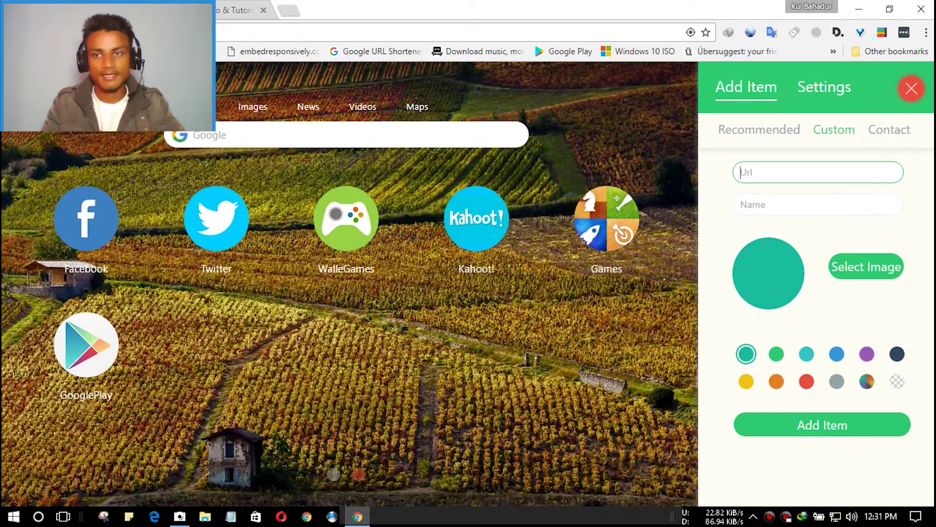
click(767, 168)
text(https://kil0bit.blogspot.com/)
click(773, 205)
text(kilObit)
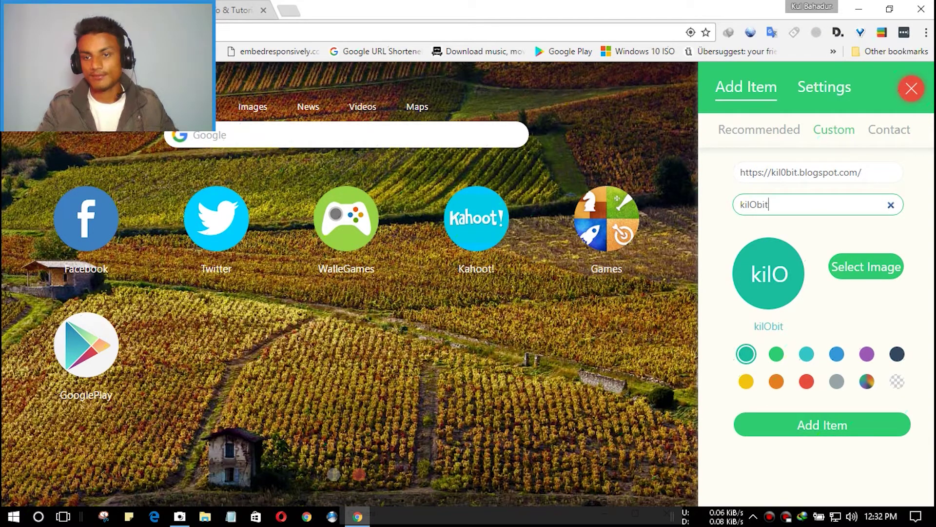
click(776, 354)
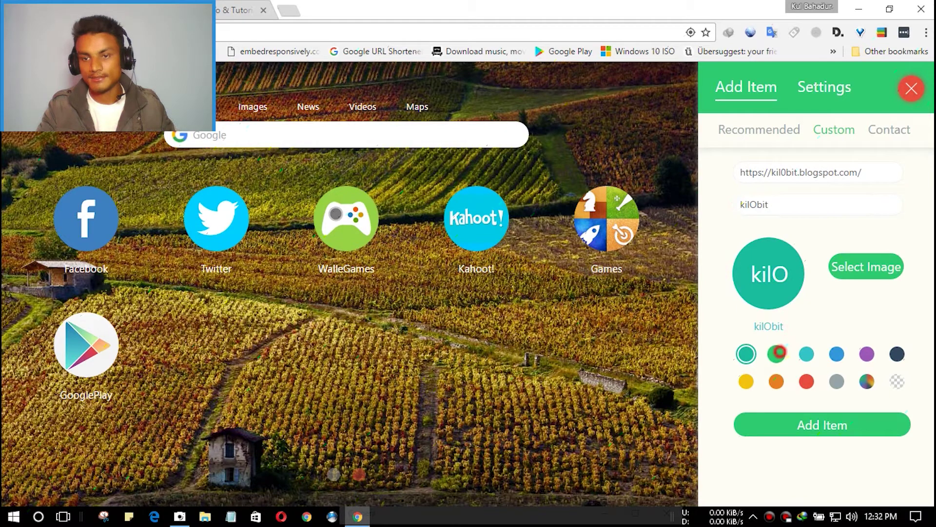
click(807, 354)
click(807, 381)
click(807, 354)
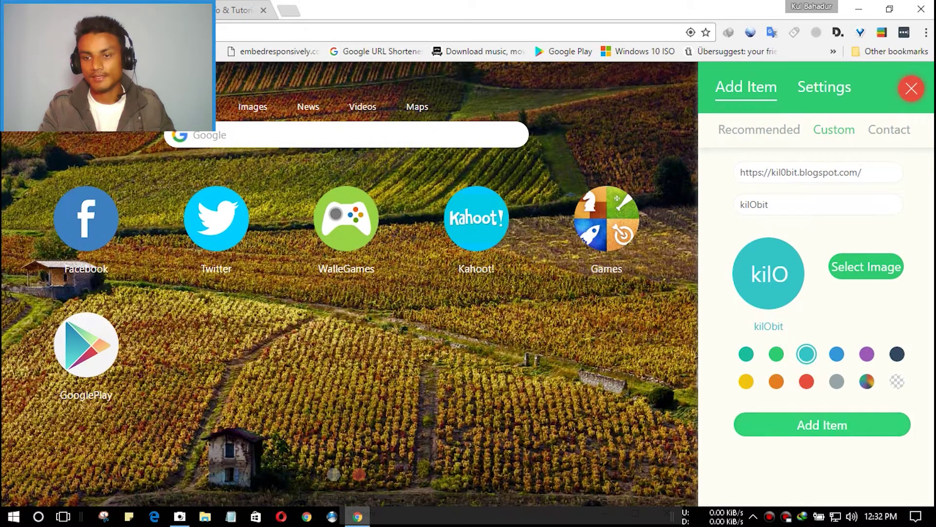
click(821, 425)
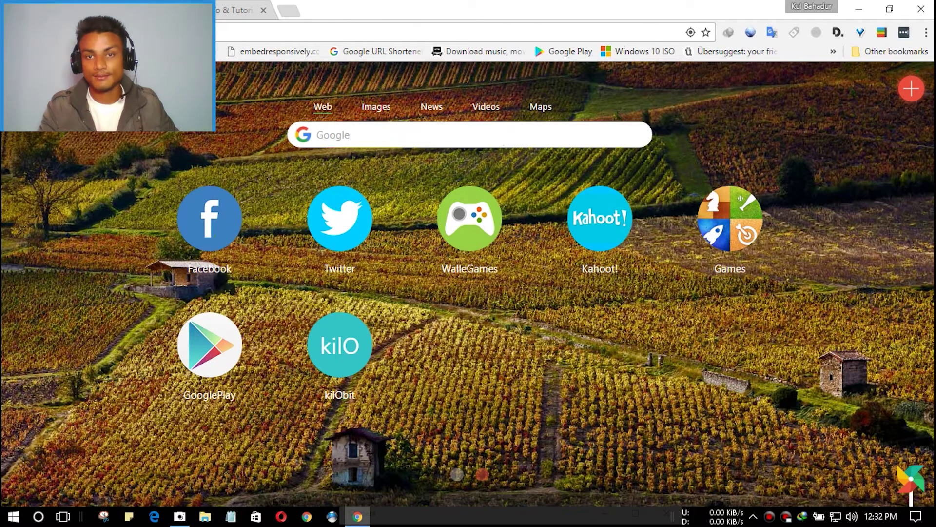
Step: Return to the first tile page and open the Todos list's entry box
scroll(469, 293, up, 1)
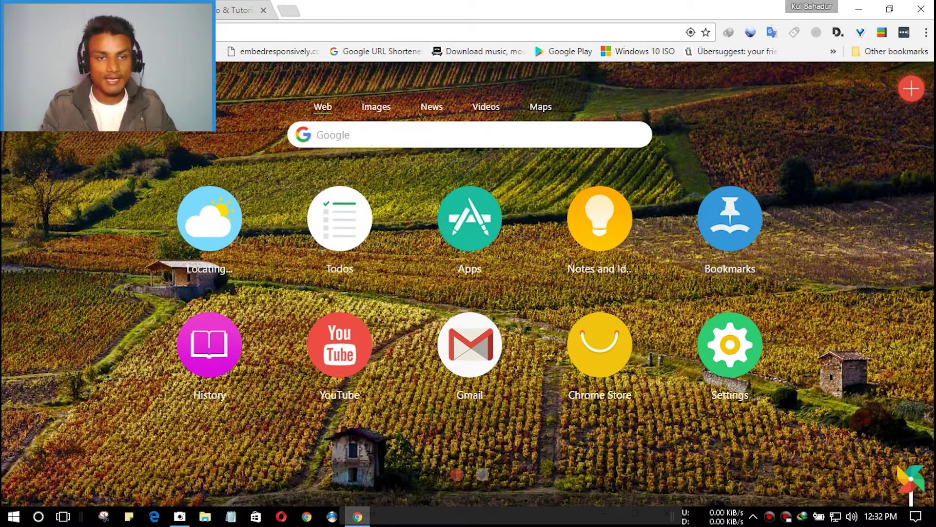
click(341, 237)
click(800, 143)
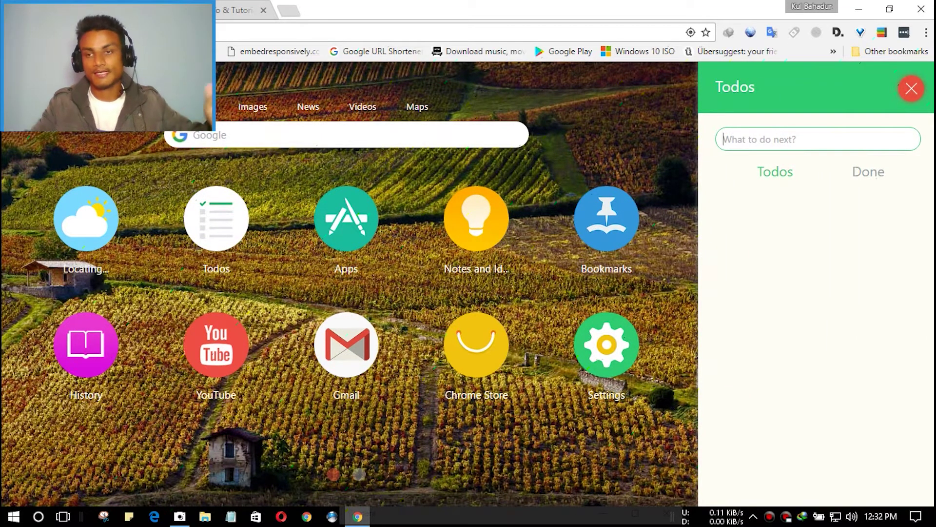
Step: View the Notes and Ideas panel, scroll the Bookmarks list, then close the side panel
click(480, 229)
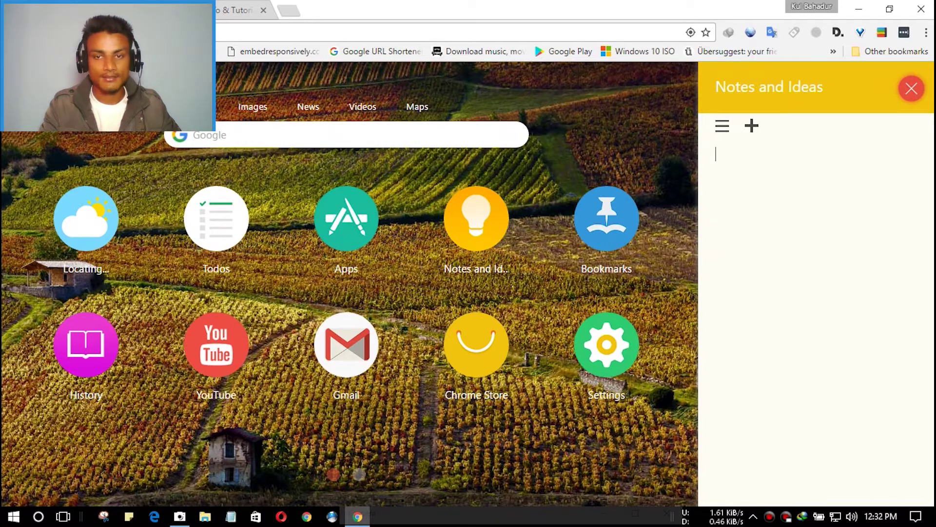
click(596, 228)
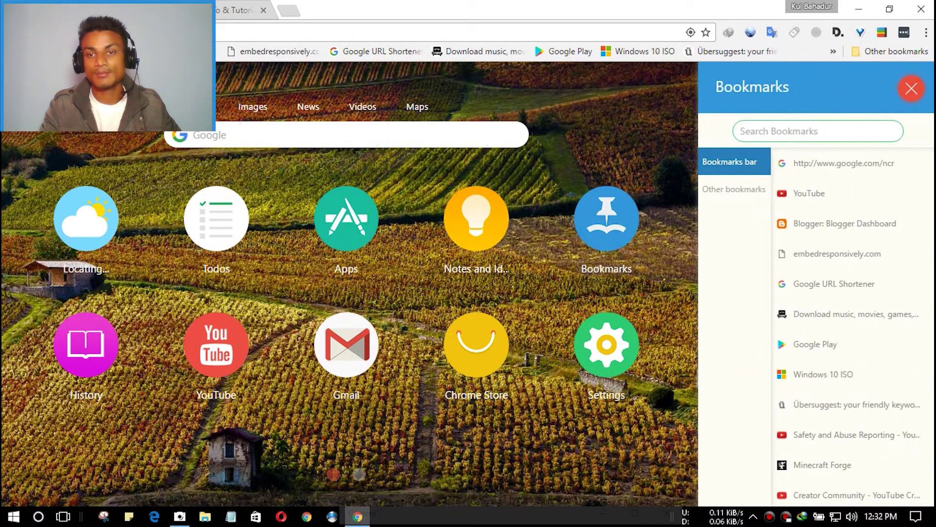
scroll(853, 247, down, 15)
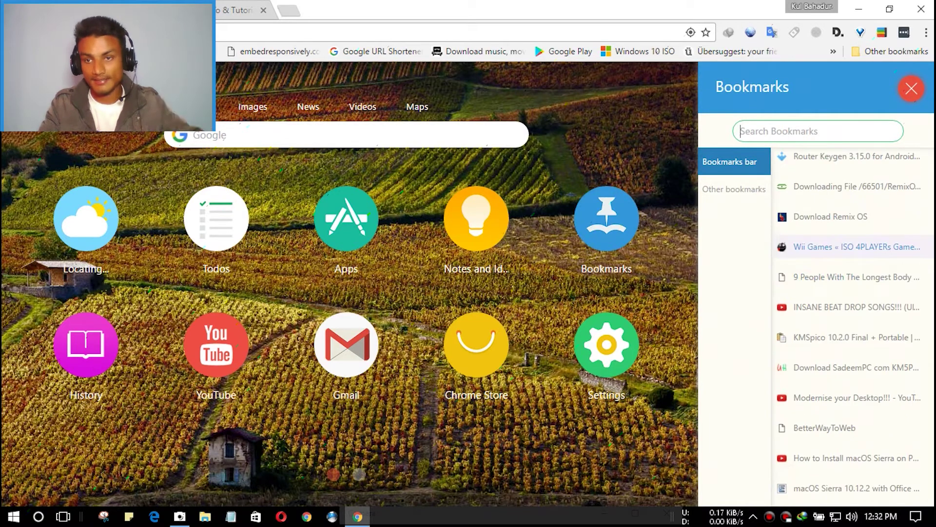
click(912, 88)
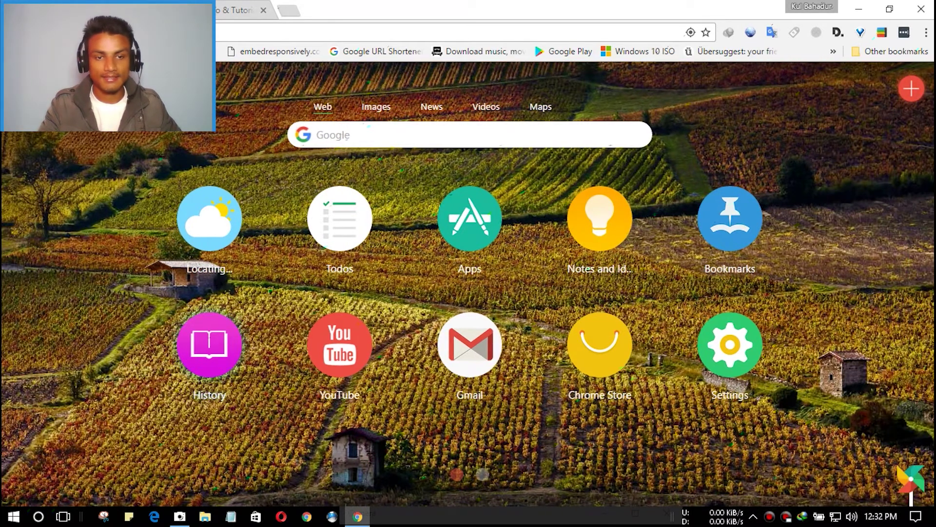
click(209, 344)
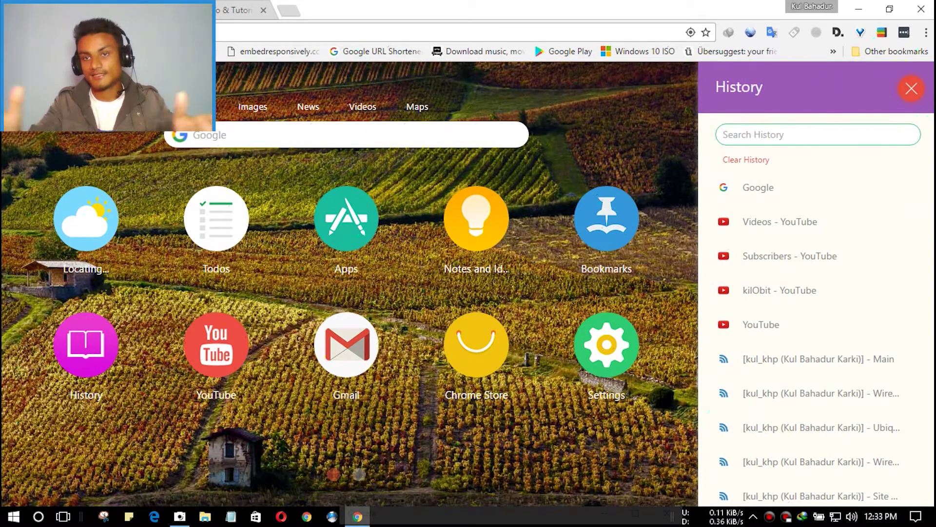
scroll(820, 324, down, 10)
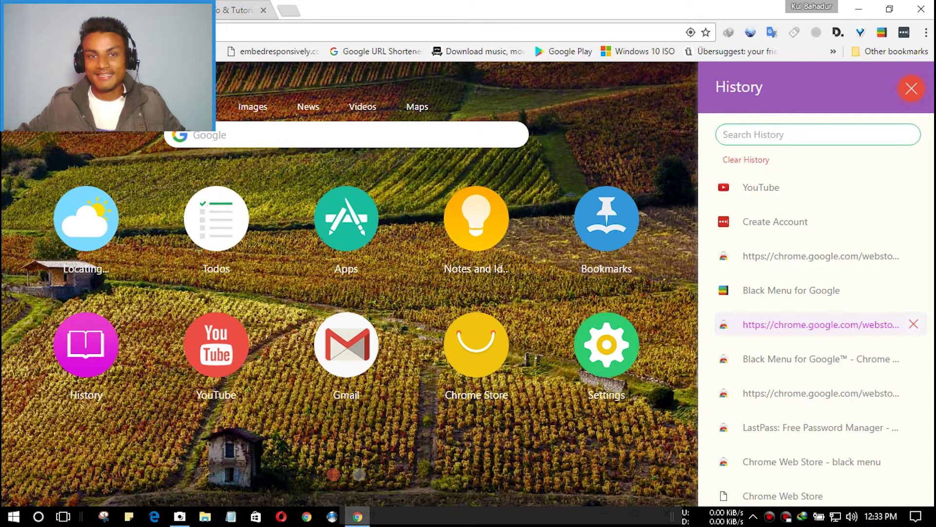
click(574, 426)
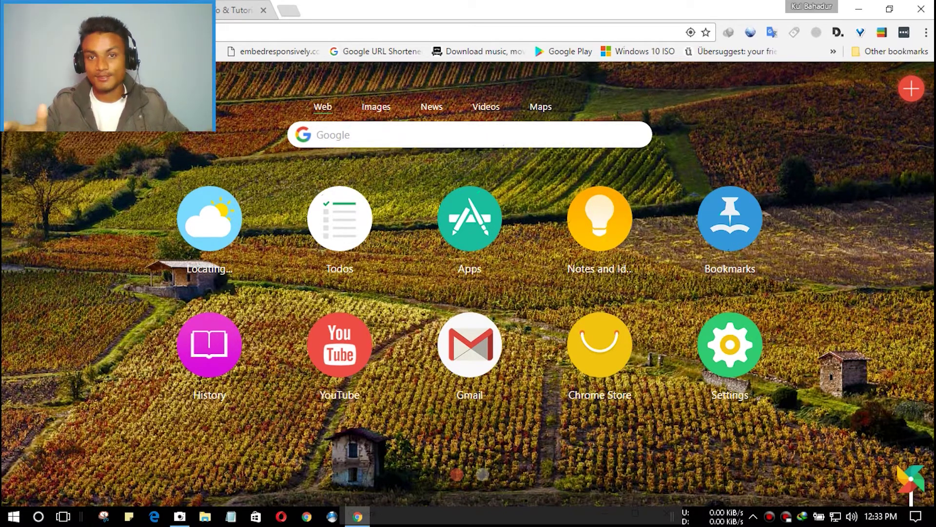
Step: Scroll to the second tile page and open the Disconnect popup showing 0 requests
scroll(469, 293, down, 1)
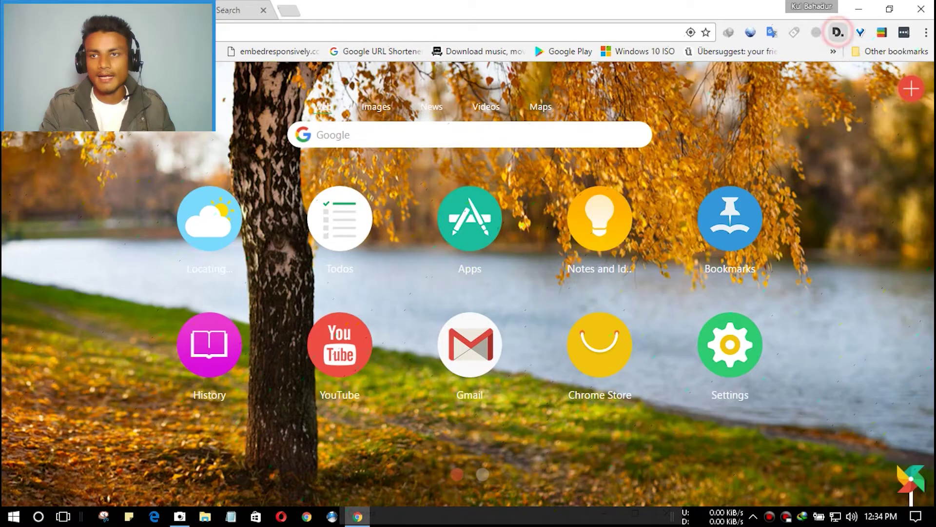
click(838, 33)
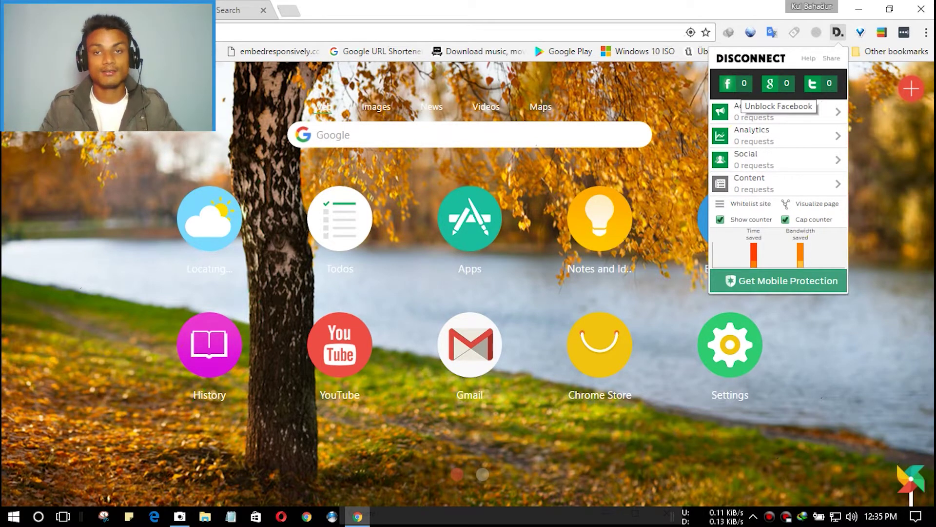
Step: Unblock Facebook, Google and Twitter in Disconnect, then open and scroll the CNET homepage
click(729, 83)
click(771, 84)
click(813, 84)
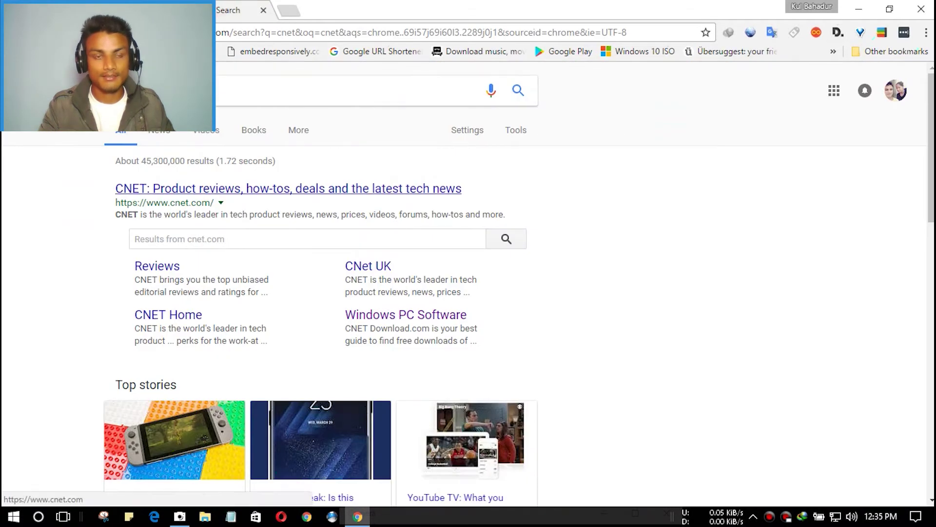
click(200, 192)
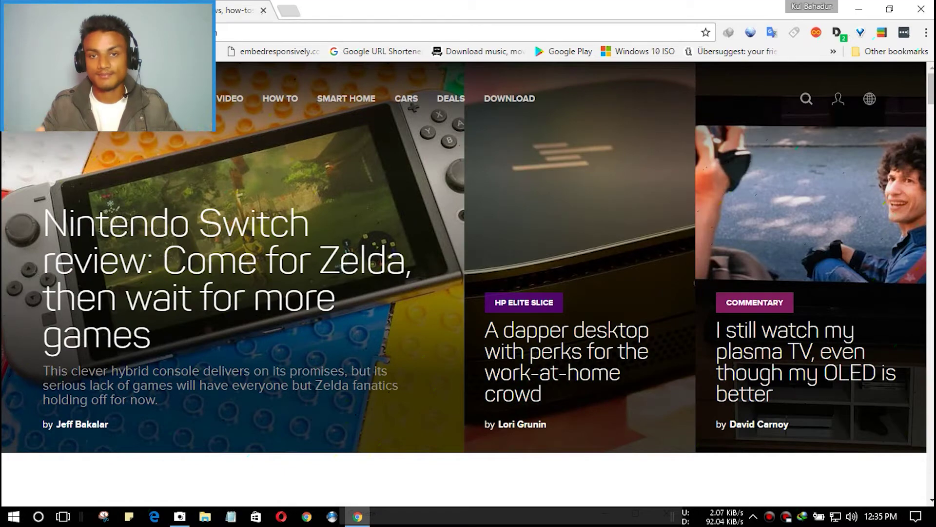
scroll(468, 283, down, 5)
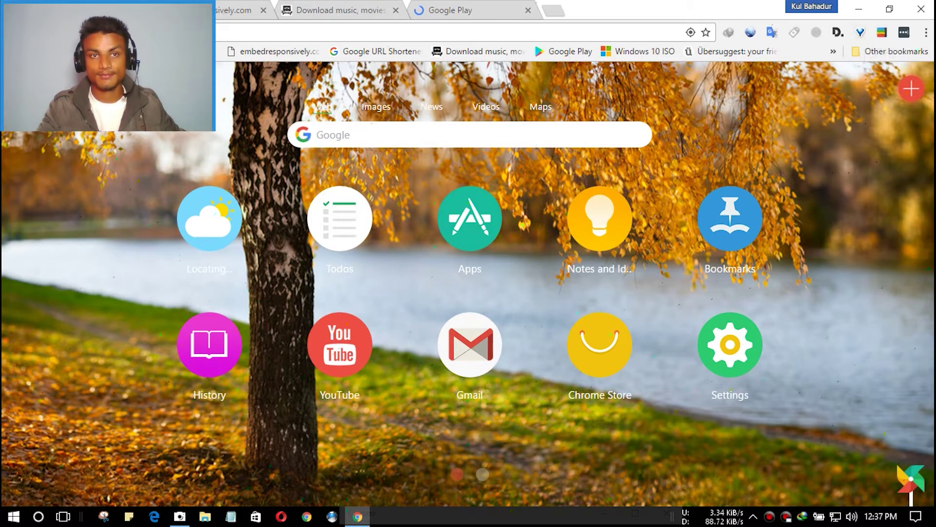
Step: Cycle through the Pirate Bay, Google Play and embedresponsively.com tabs, ending on the new tab page
click(365, 2)
click(455, 3)
click(224, 3)
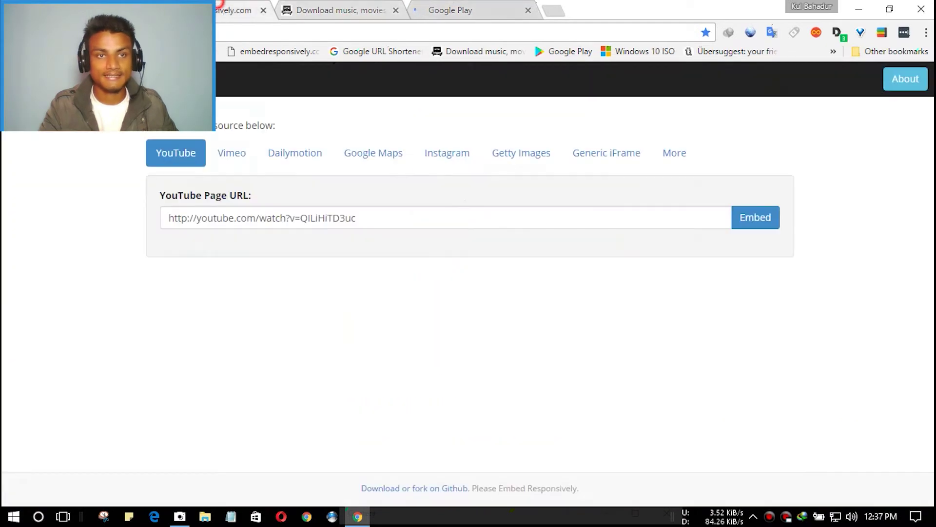
click(341, 2)
click(451, 3)
click(234, 2)
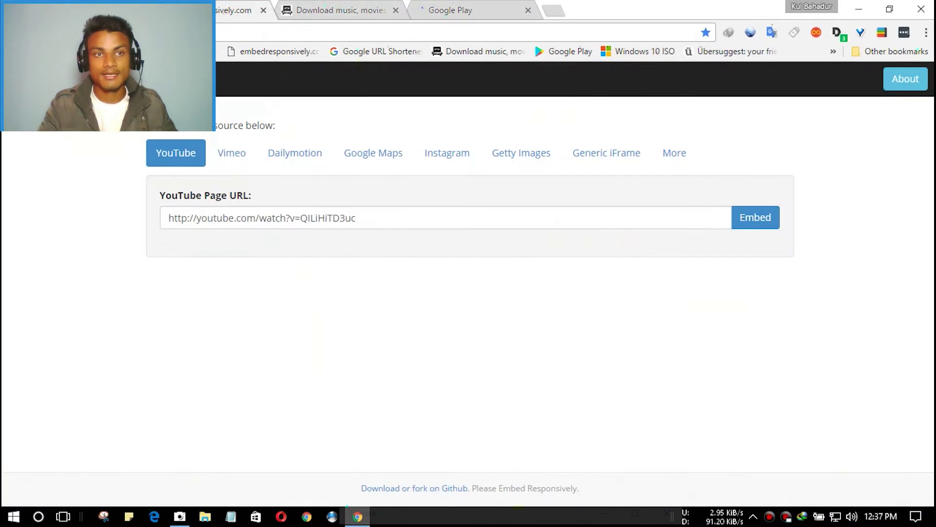
click(186, 2)
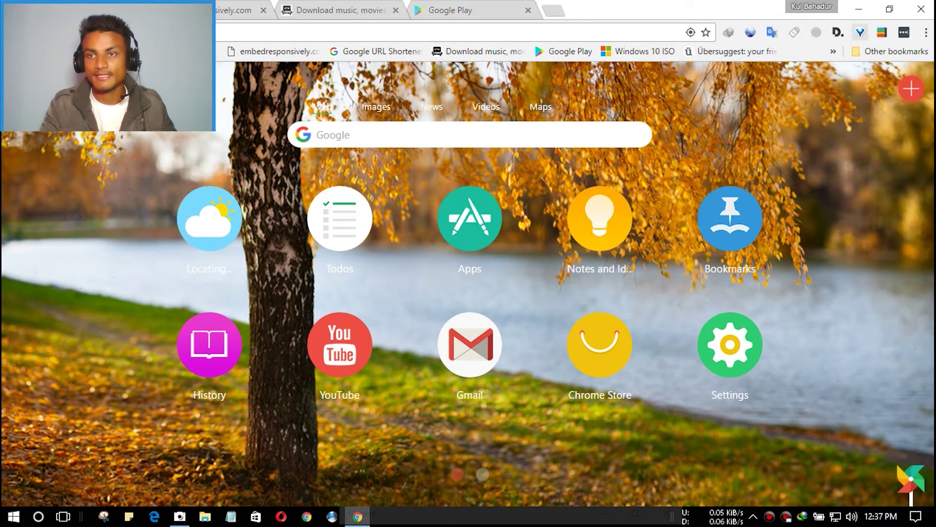
Step: Collapse all open tabs into a OneTab saved list and close the leftover tabs
right_click(860, 32)
click(860, 32)
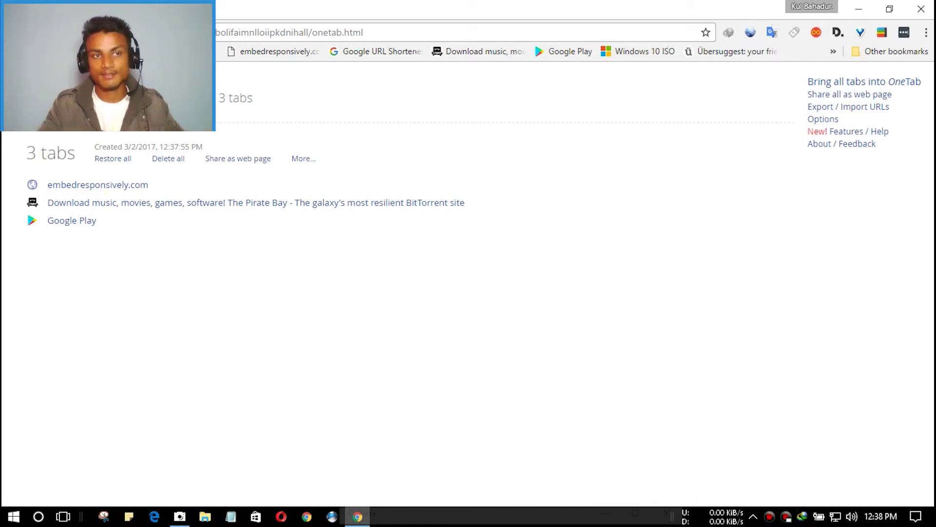
key(ctrl+t)
key(ctrl+w)
click(263, 10)
Step: Restore the saved OneTab tabs, collapse them back into a 2-tab list, then open a new tab
click(73, 184)
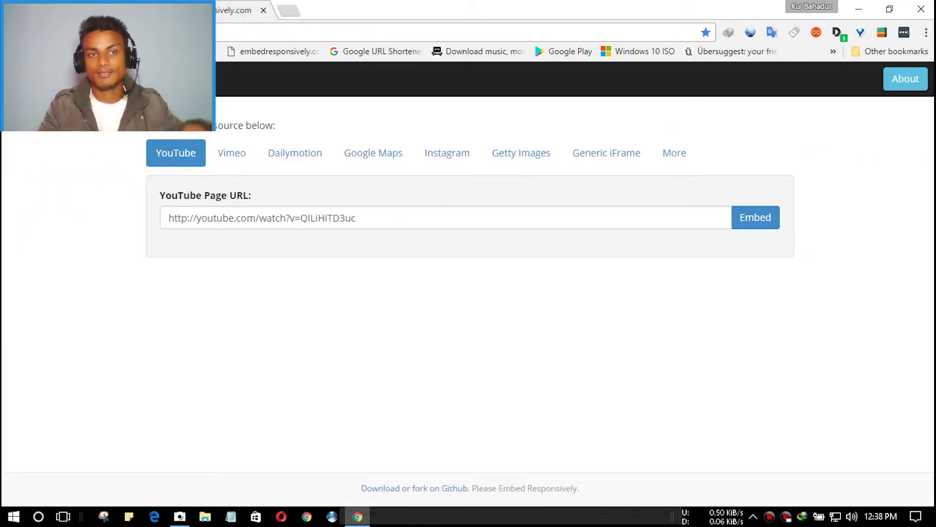
click(264, 11)
click(114, 158)
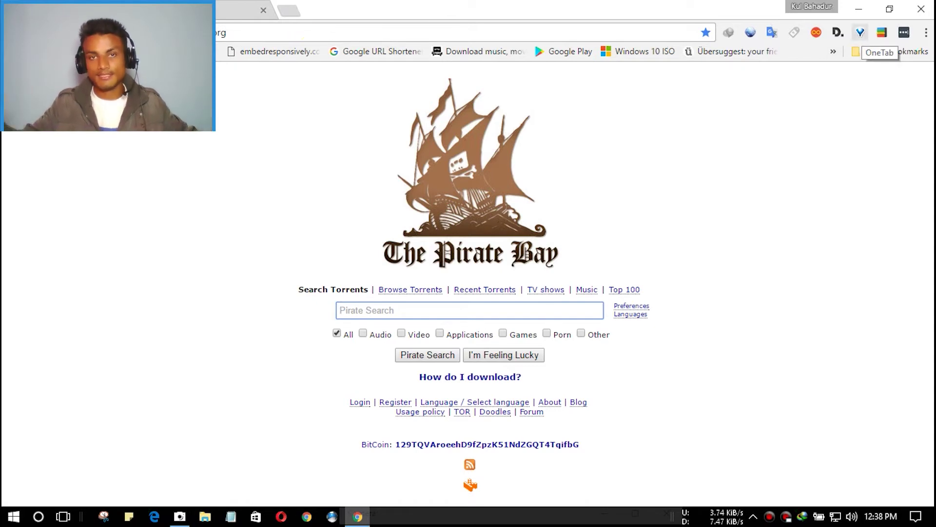
click(863, 32)
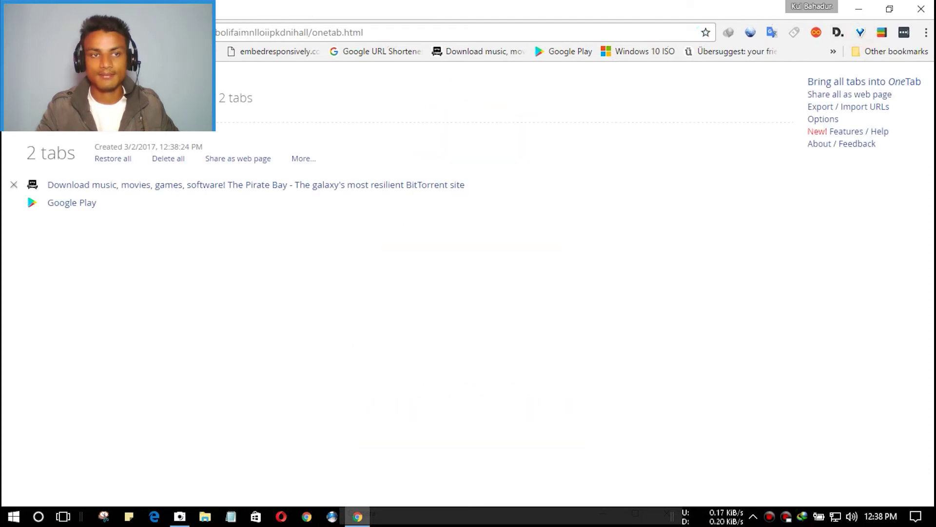
key(ctrl+t)
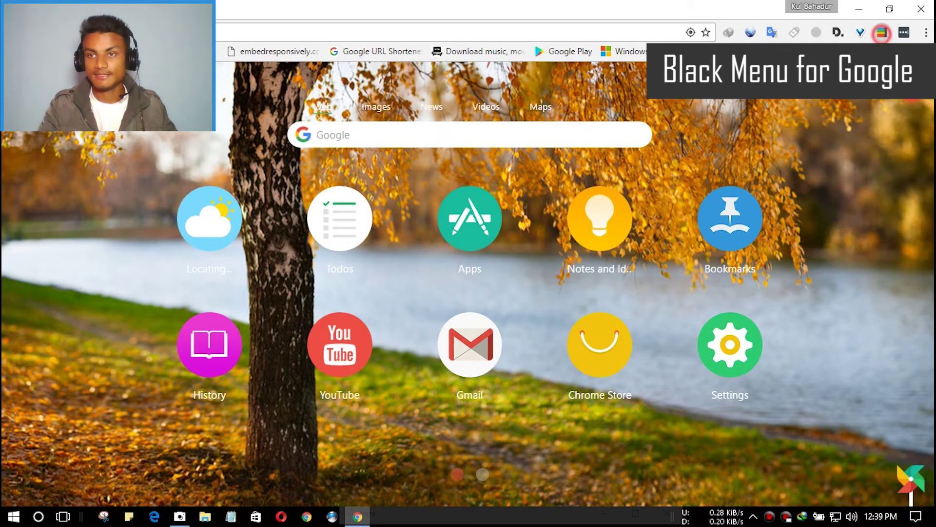
click(881, 32)
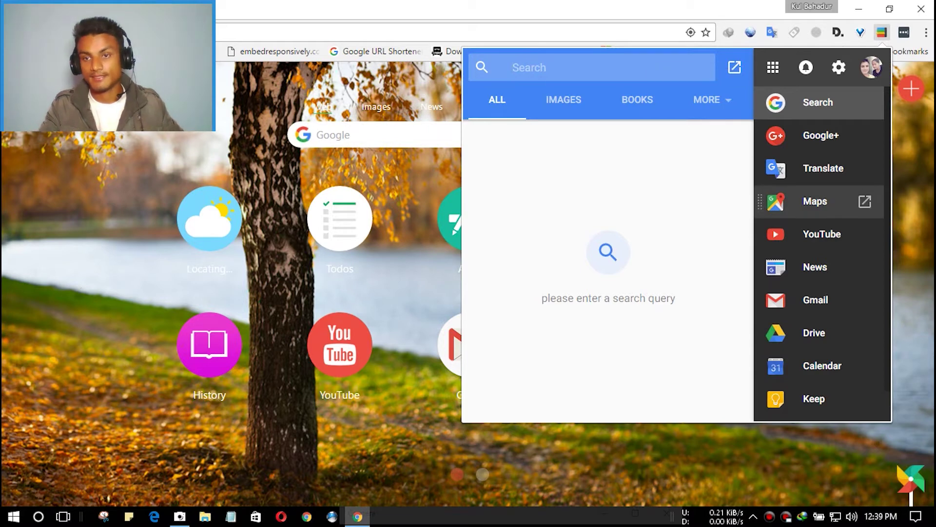
scroll(819, 218, down, 1)
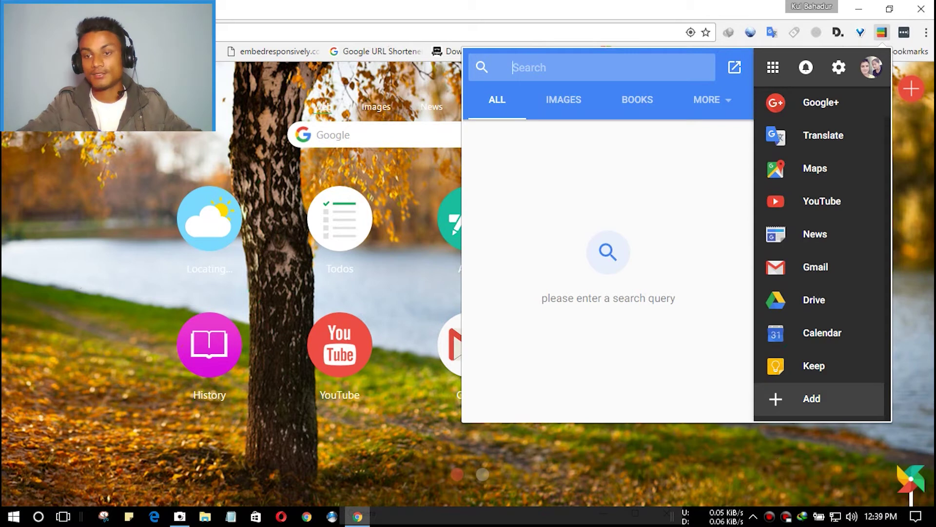
click(552, 67)
text(hello)
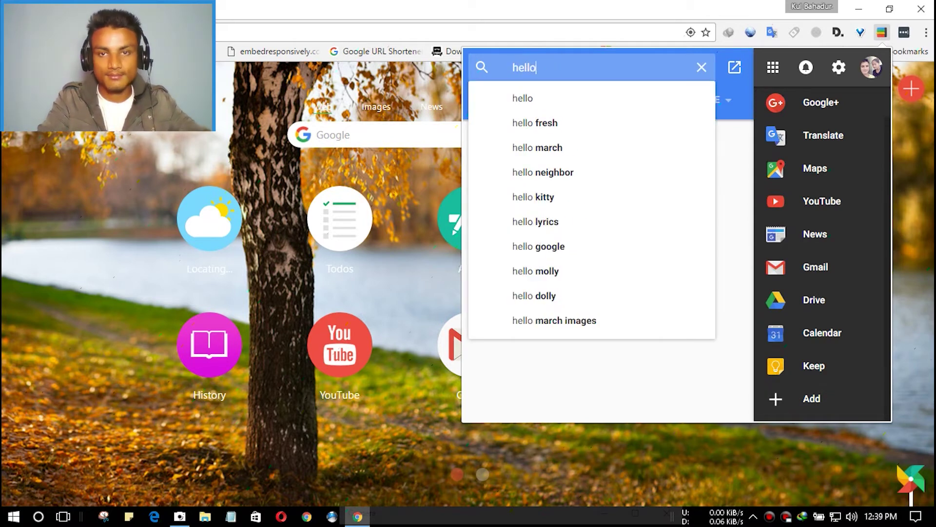
key(Return)
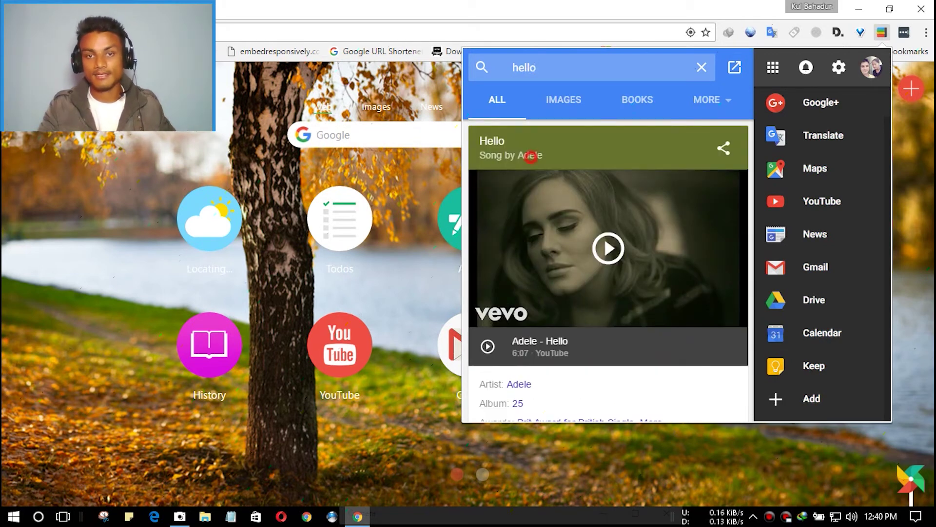
click(528, 155)
click(486, 142)
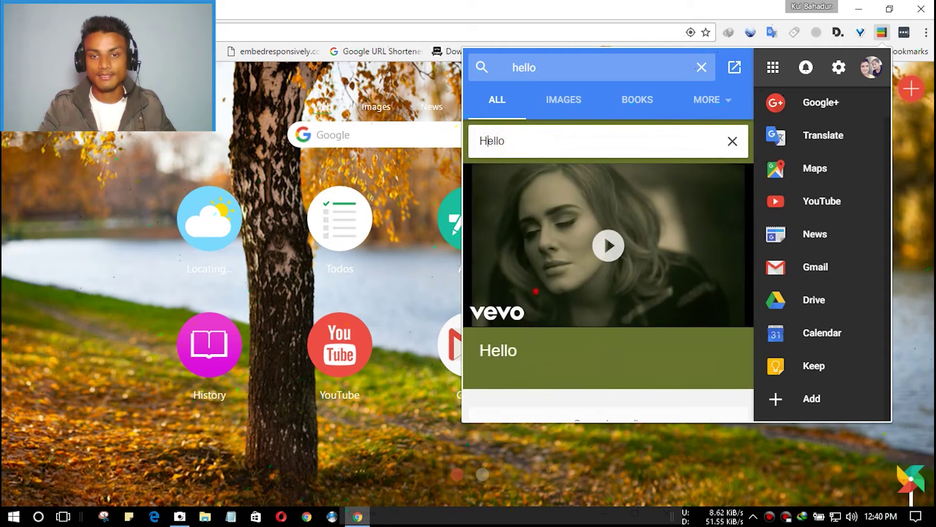
click(603, 248)
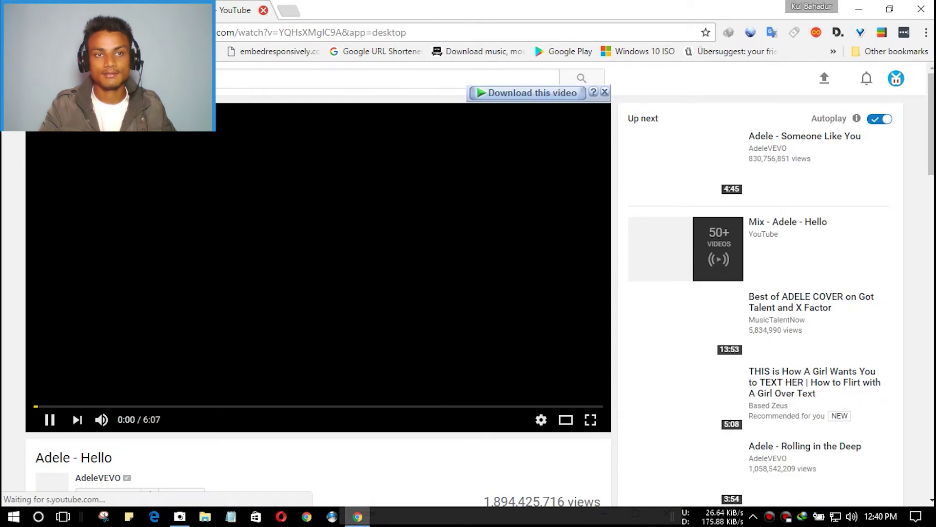
click(264, 10)
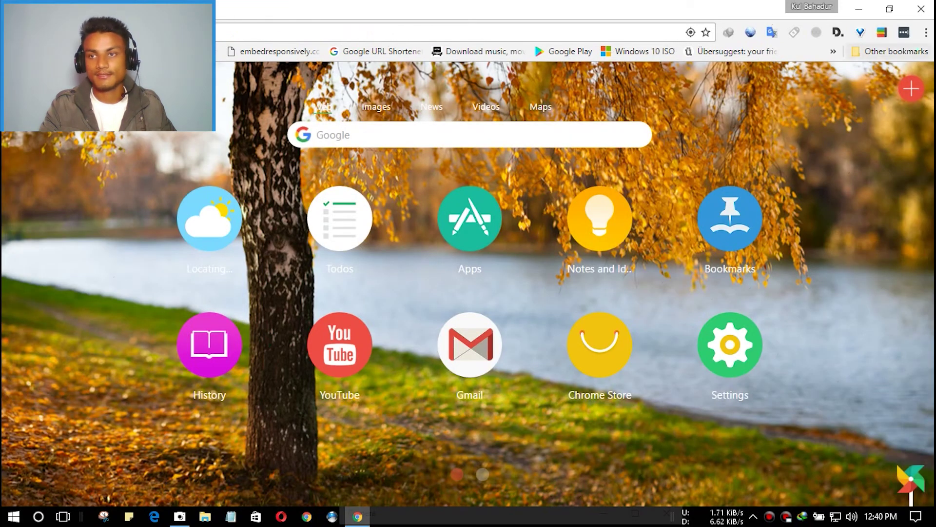
click(882, 32)
scroll(824, 218, down, 1)
scroll(824, 217, down, 1)
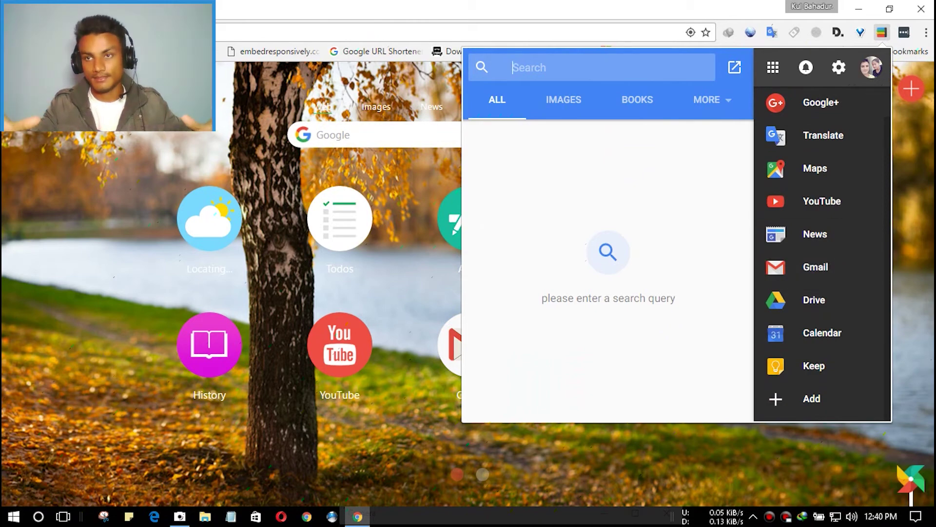
click(904, 32)
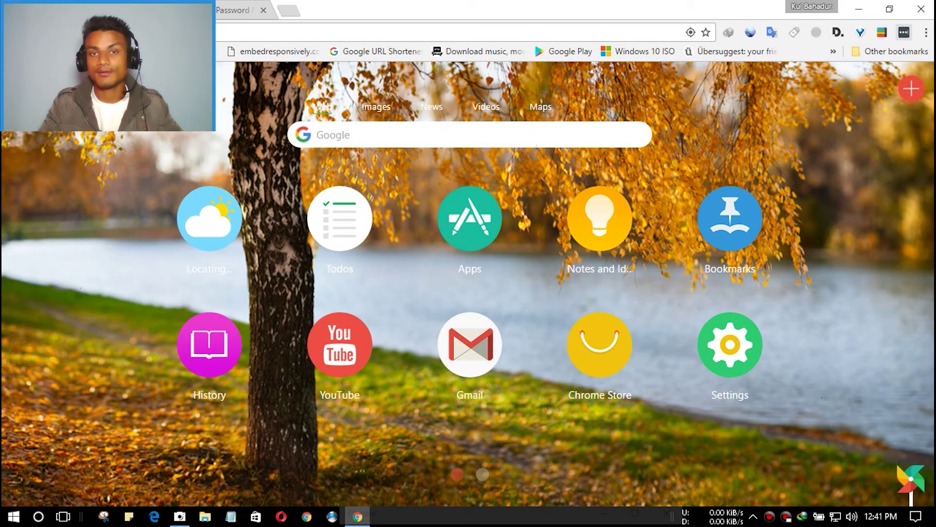
Step: Open the LastPass sign-in panel showing empty Email and Master Password fields
click(903, 32)
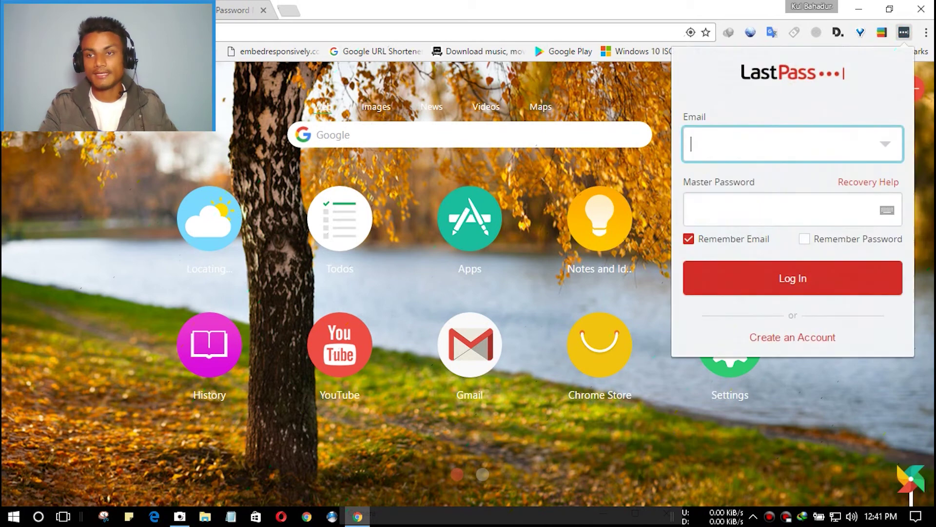